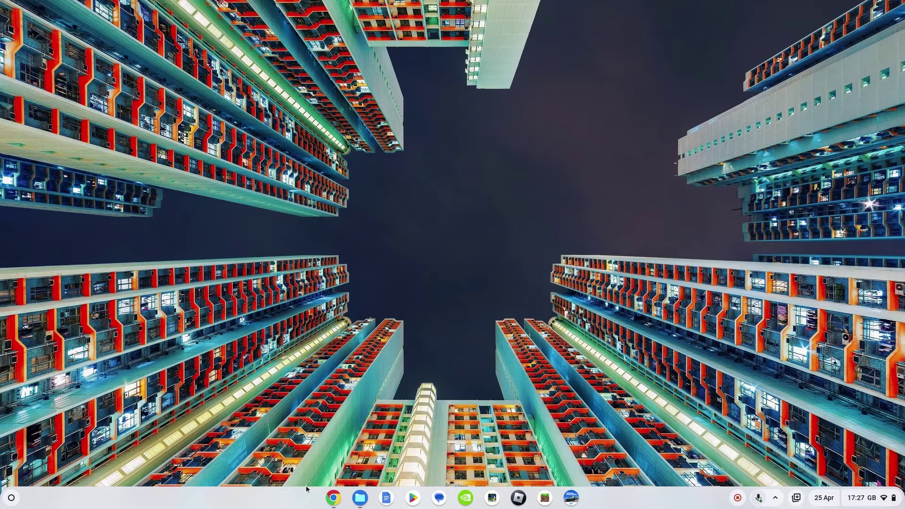
Open Chrome and scroll through the ChromeOS Beta thread about the new way to open Office files
{"action": "left_click", "coordinate": [332, 499]}
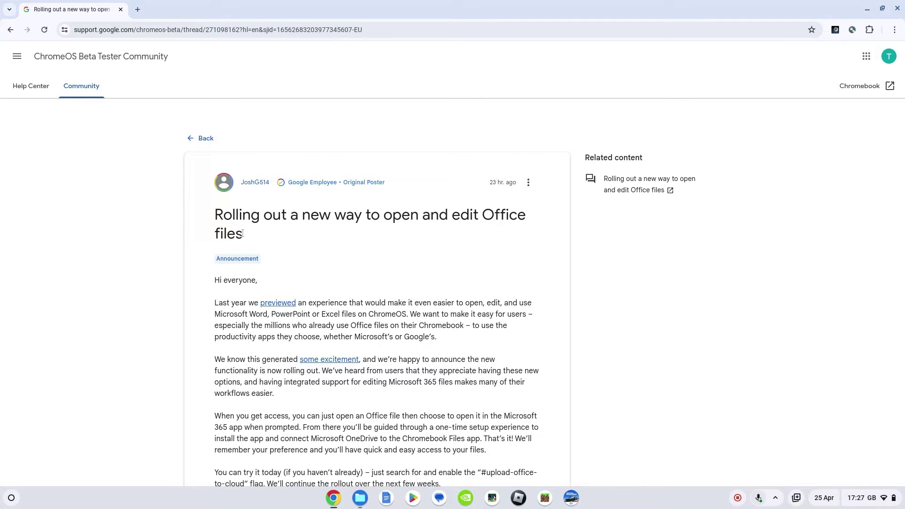
{"action": "scroll", "coordinate": [241, 237], "scroll_direction": "down", "scroll_amount": 5}
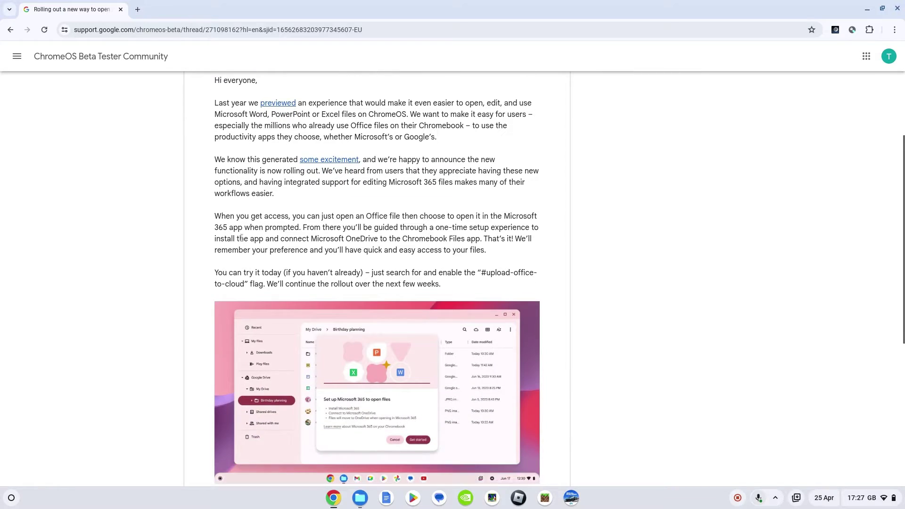
{"action": "scroll", "coordinate": [242, 237], "scroll_direction": "down", "scroll_amount": 2}
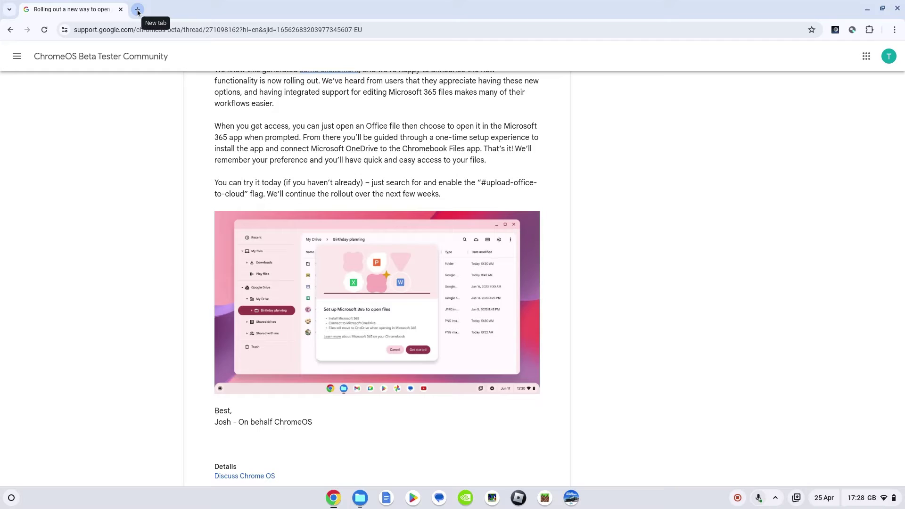
In chrome://flags, set 'Enable Office files upload workflow' to Enabled and restart the device
{"action": "left_click", "coordinate": [138, 9]}
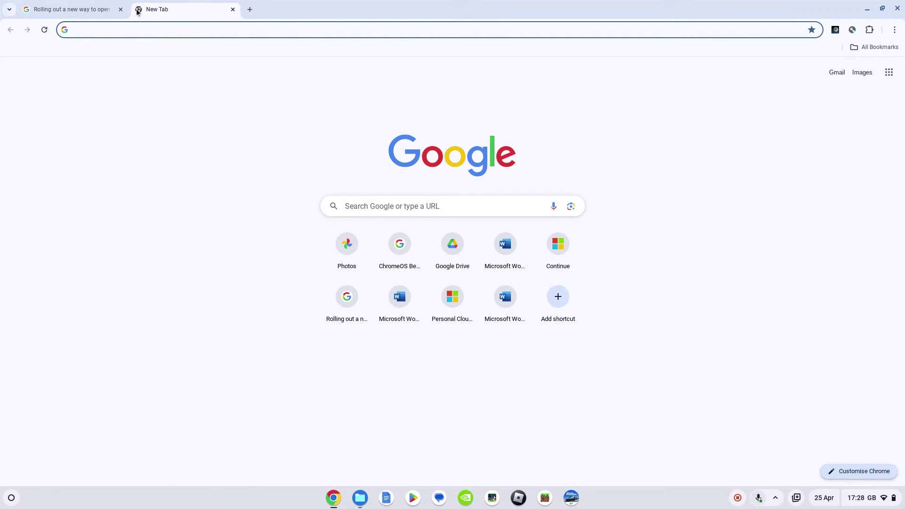
{"action": "type", "text": "chrom"}
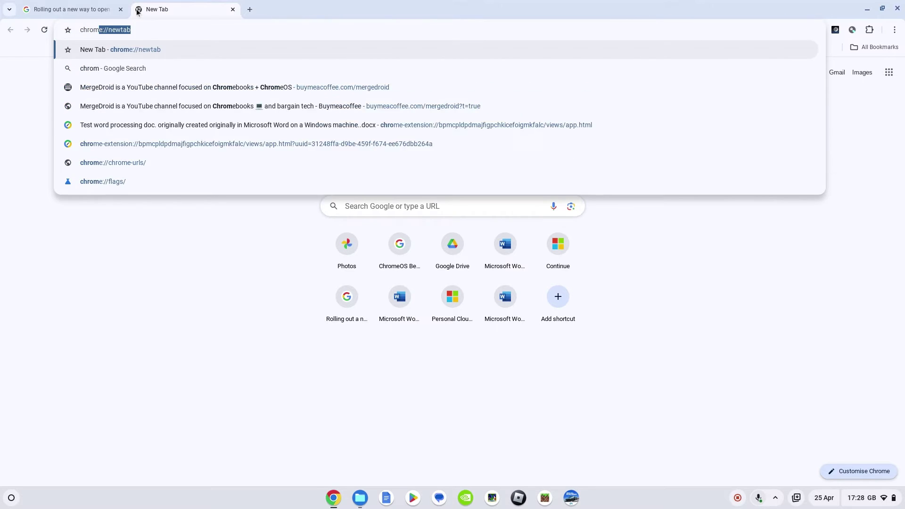
{"action": "type", "text": "e:/"}
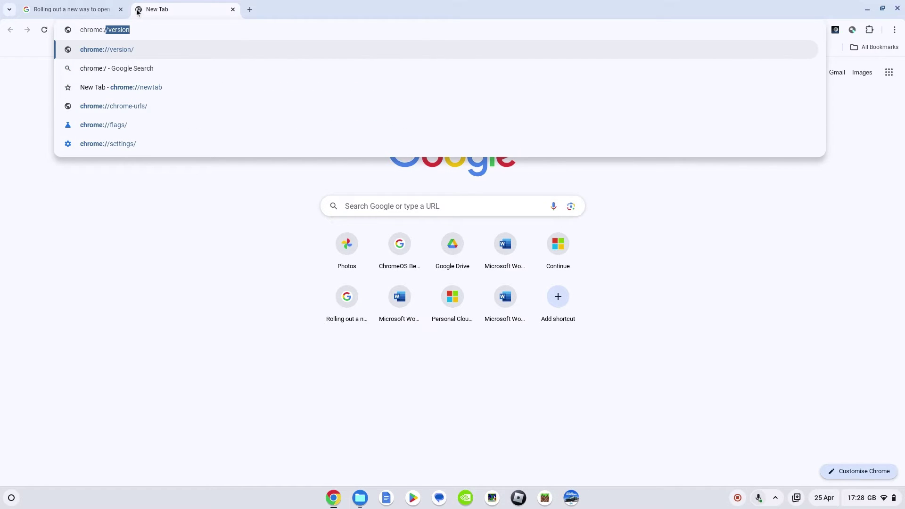
{"action": "type", "text": "/flags"}
{"action": "key", "text": "Return"}
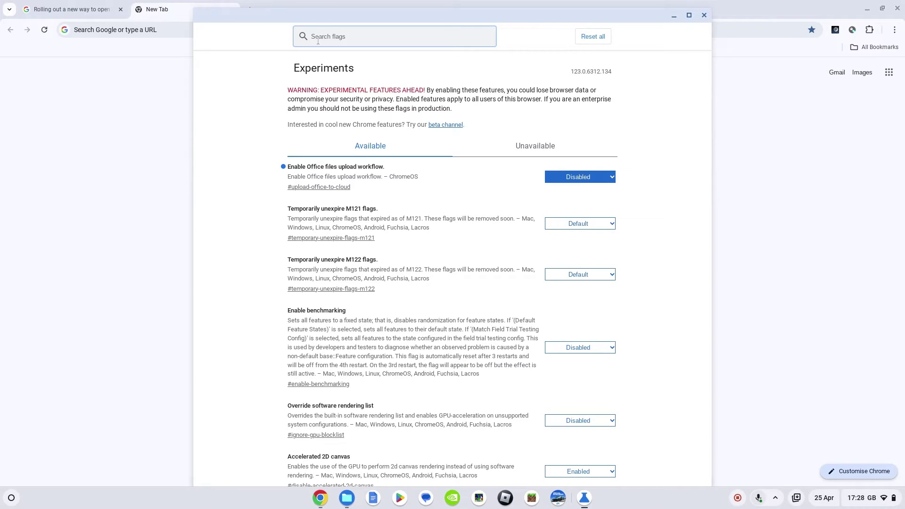
{"action": "type", "text": "upload"}
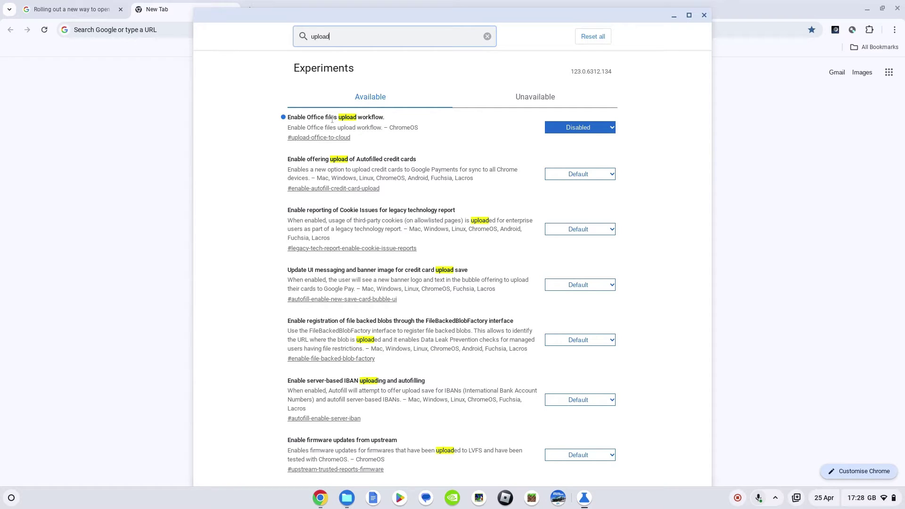
{"action": "left_click", "coordinate": [586, 130]}
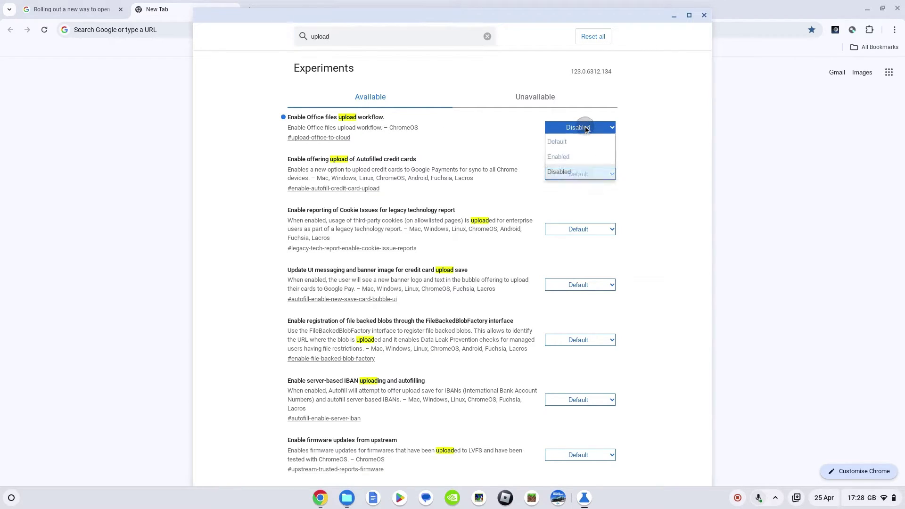
{"action": "left_click", "coordinate": [571, 155]}
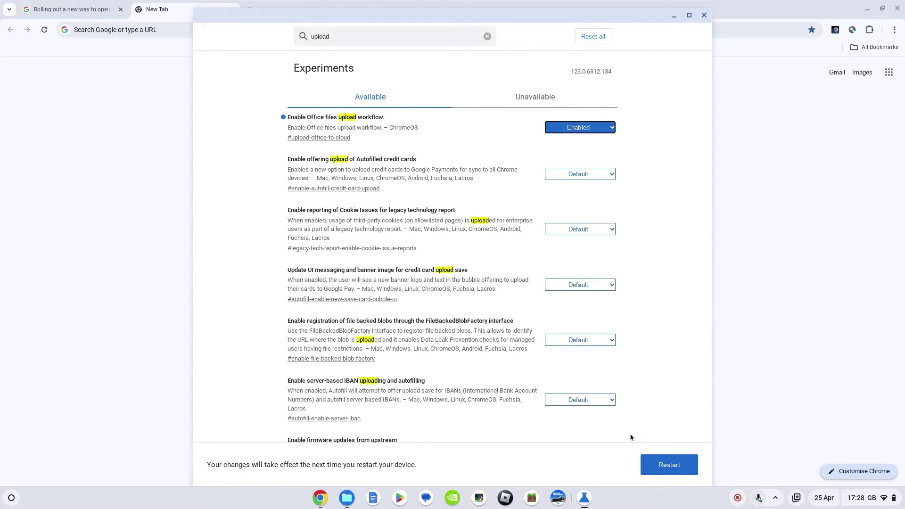
{"action": "left_click", "coordinate": [669, 465]}
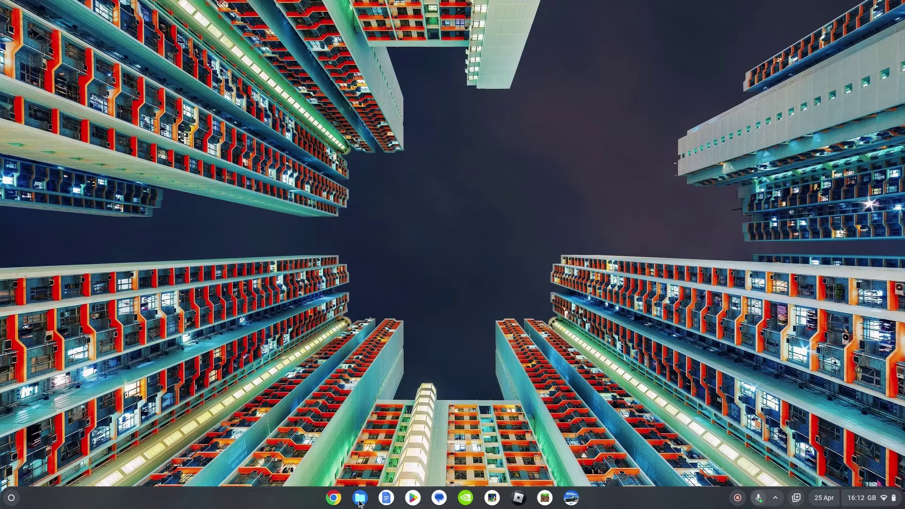
Open Downloads in the Files app and widen the Name column to show full file names
{"action": "left_click", "coordinate": [359, 498]}
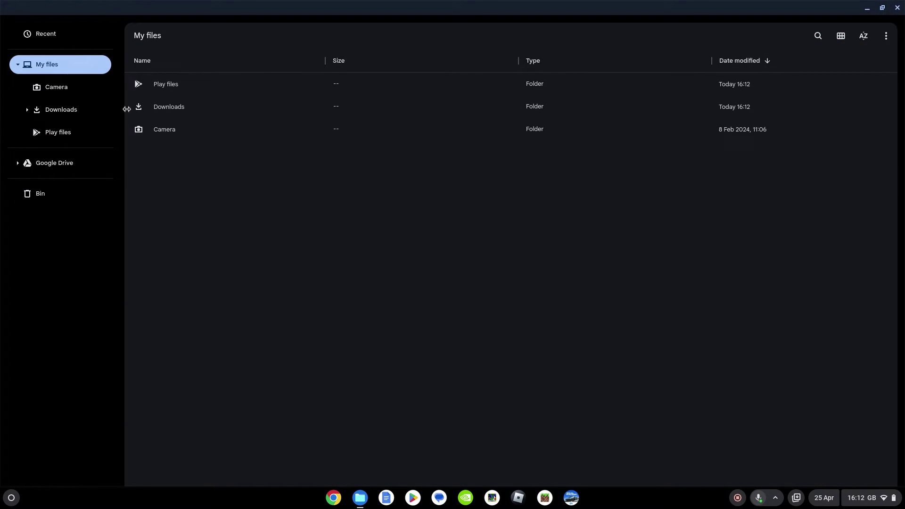
{"action": "left_click", "coordinate": [165, 107]}
{"action": "double_click", "coordinate": [165, 106]}
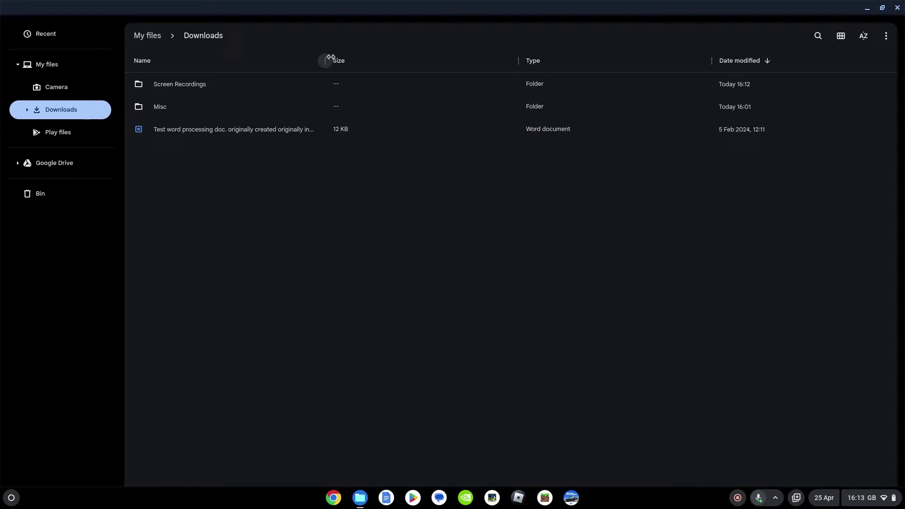
{"action": "left_click_drag", "start_coordinate": [325, 60], "coordinate": [500, 85]}
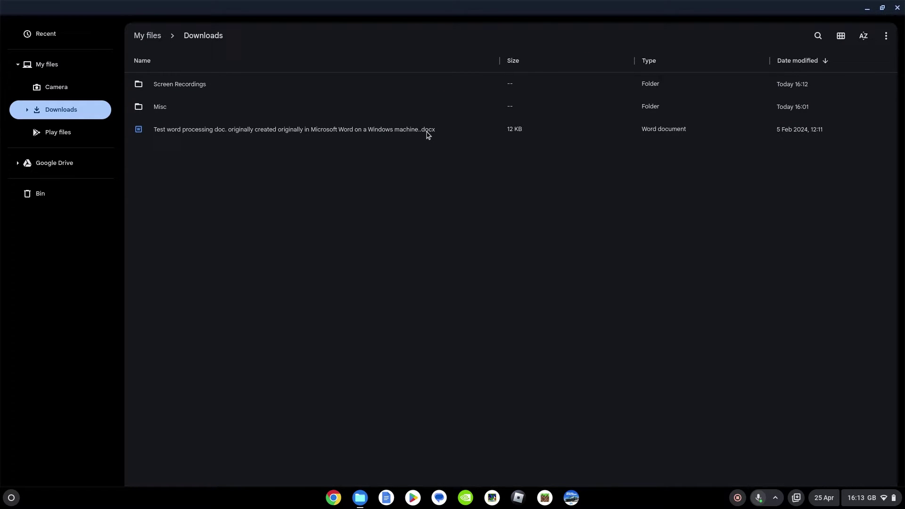
Open the Word .docx from Downloads, then start Microsoft 365 setup and install it
{"action": "double_click", "coordinate": [293, 134]}
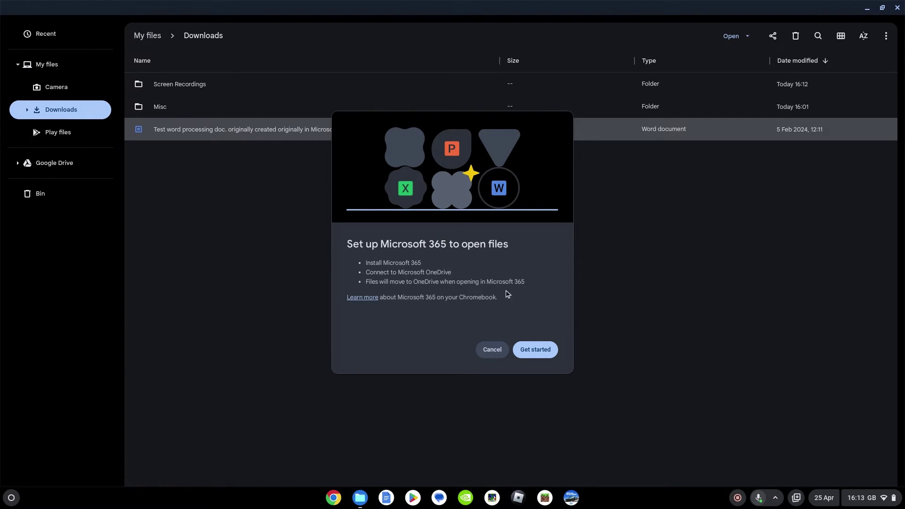
{"action": "left_click", "coordinate": [536, 349]}
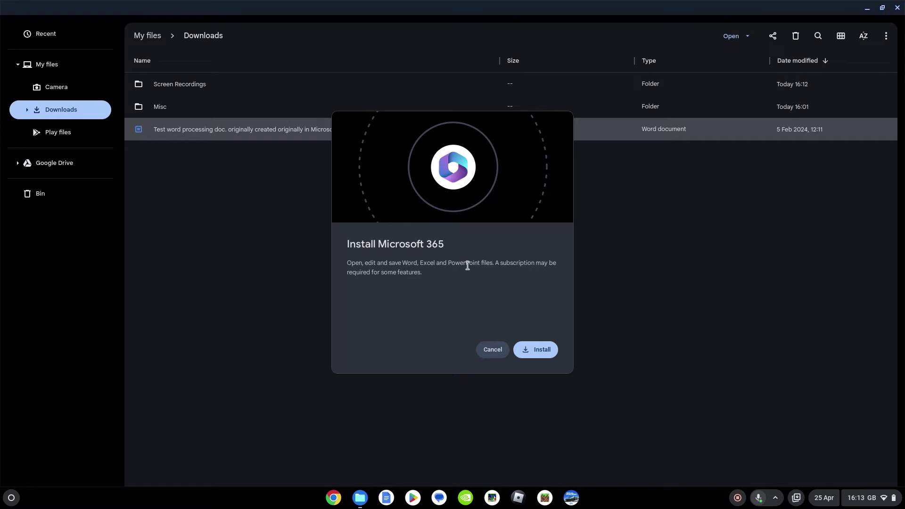
{"action": "left_click", "coordinate": [534, 354]}
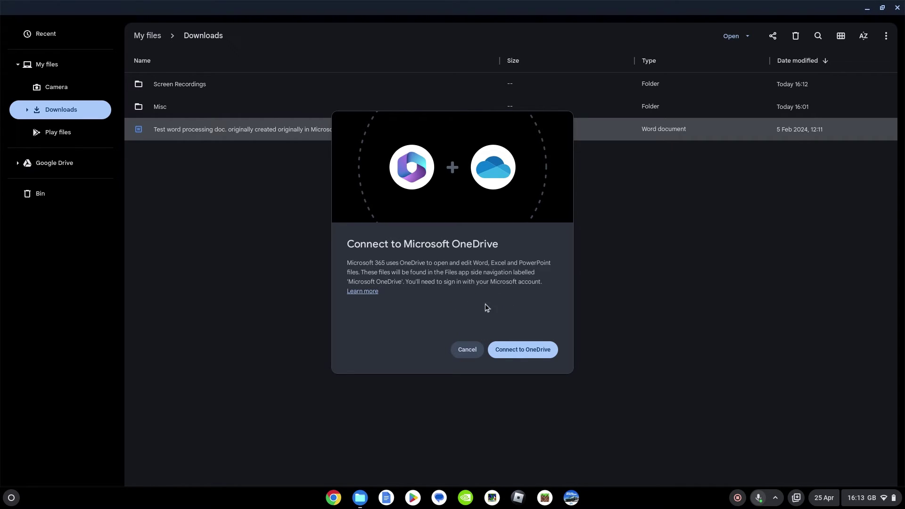
Connect Microsoft OneDrive by signing in with the Microsoft account e-mail
{"action": "left_click", "coordinate": [523, 353]}
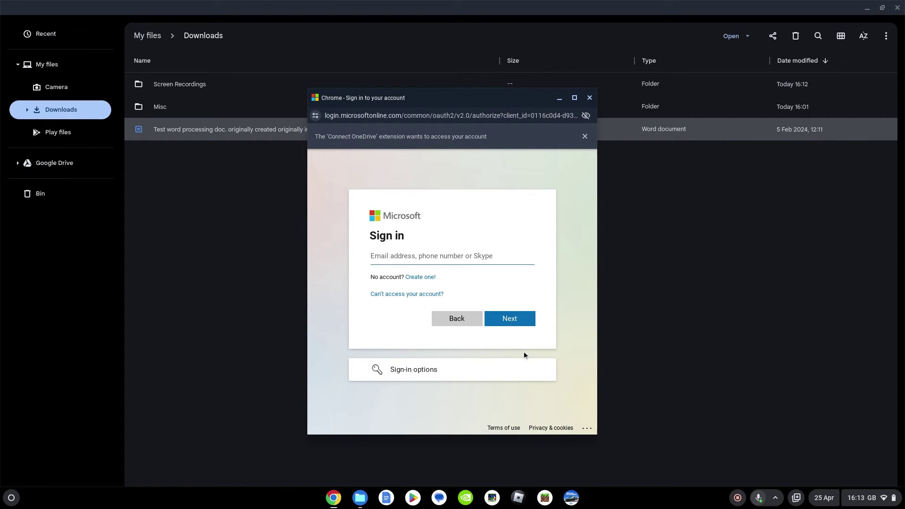
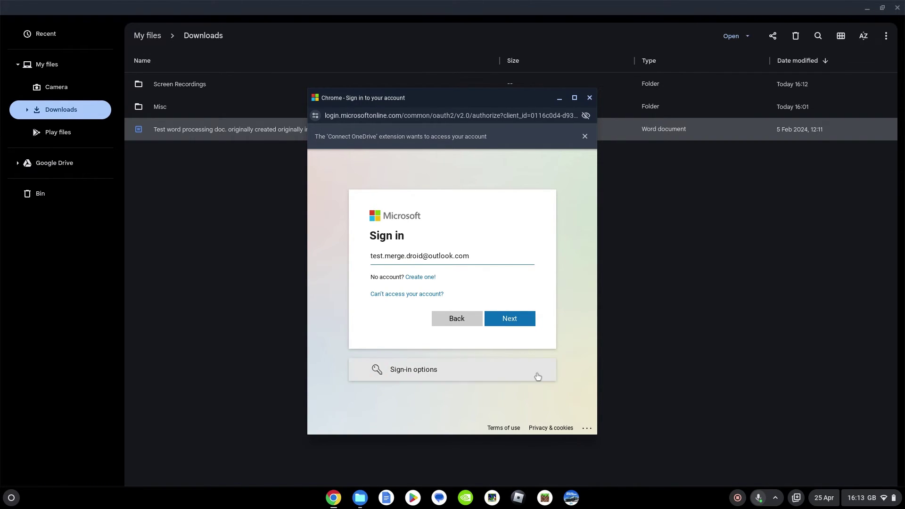
{"action": "left_click", "coordinate": [525, 325]}
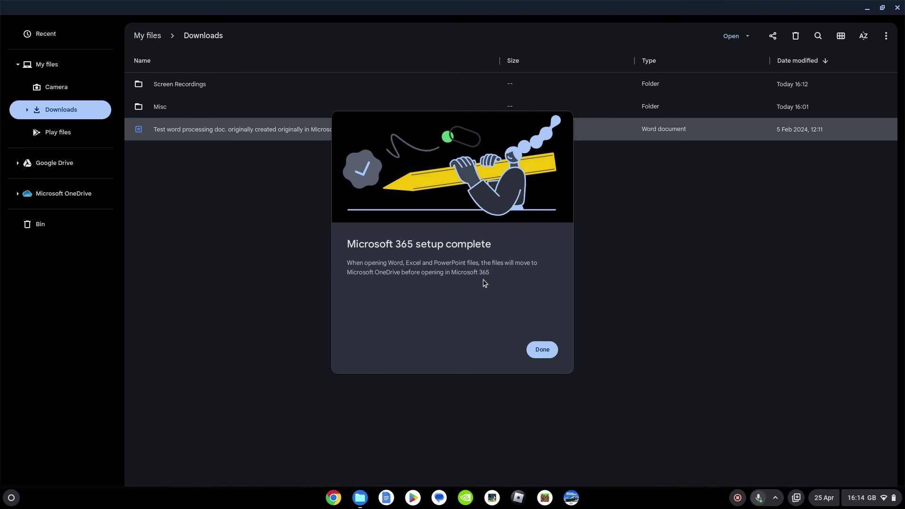
Finish setup, tick 'Don't ask again' and move the document to OneDrive to open it
{"action": "left_click", "coordinate": [544, 354]}
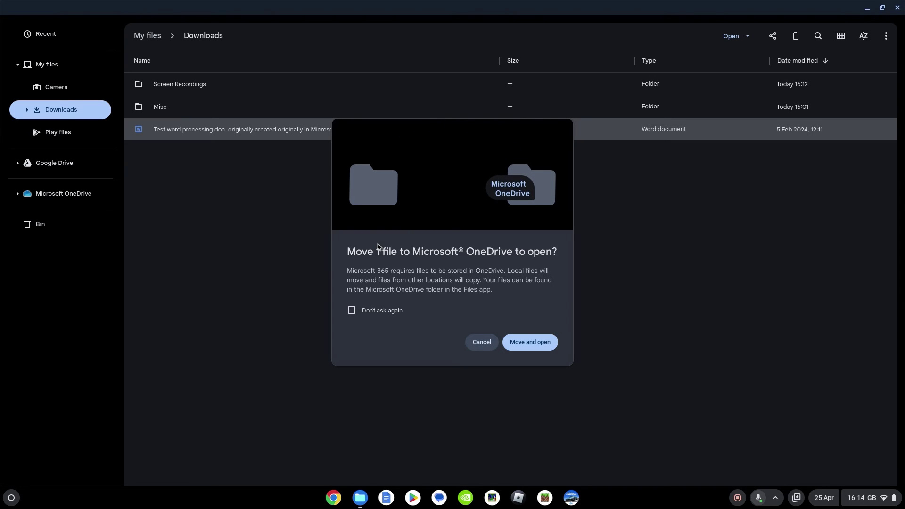
{"action": "left_click", "coordinate": [352, 311]}
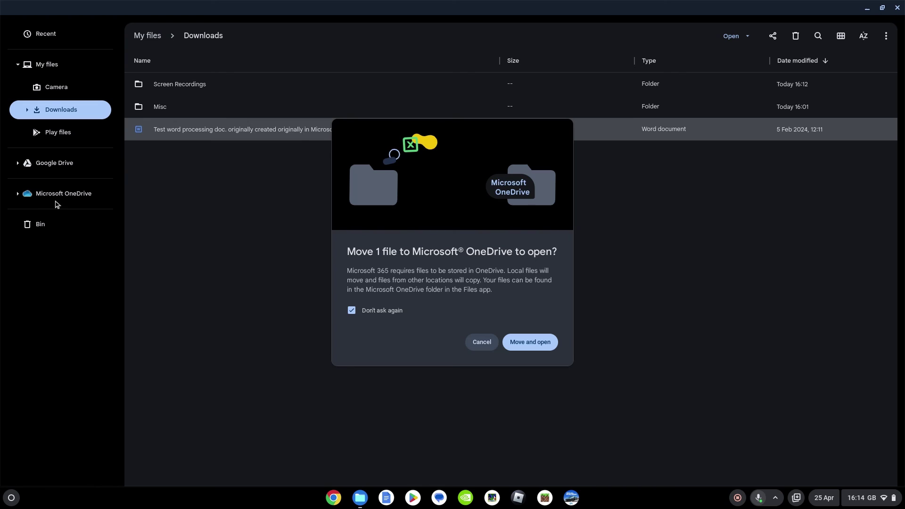
{"action": "left_click", "coordinate": [542, 343]}
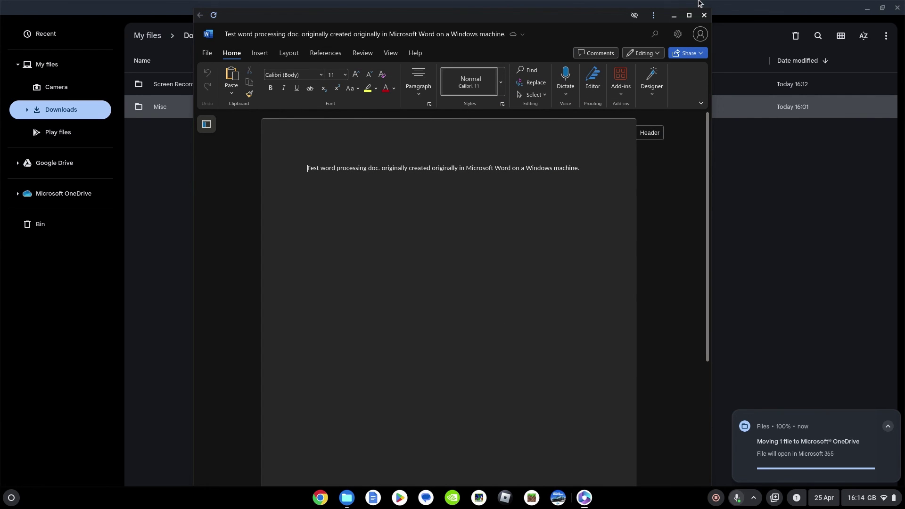
Maximise Word and add a 'Continue to edit' line below the first sentence, fixing the typo
{"action": "left_click", "coordinate": [688, 15]}
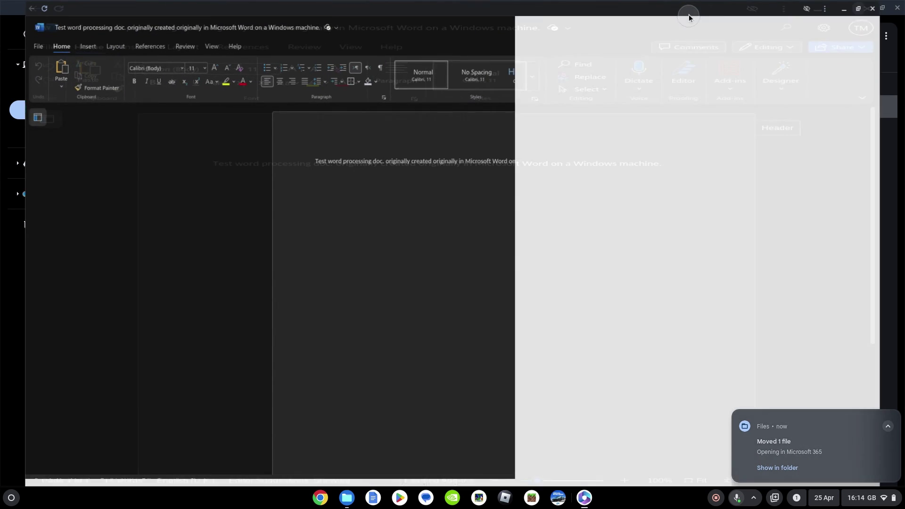
{"action": "left_click", "coordinate": [600, 162]}
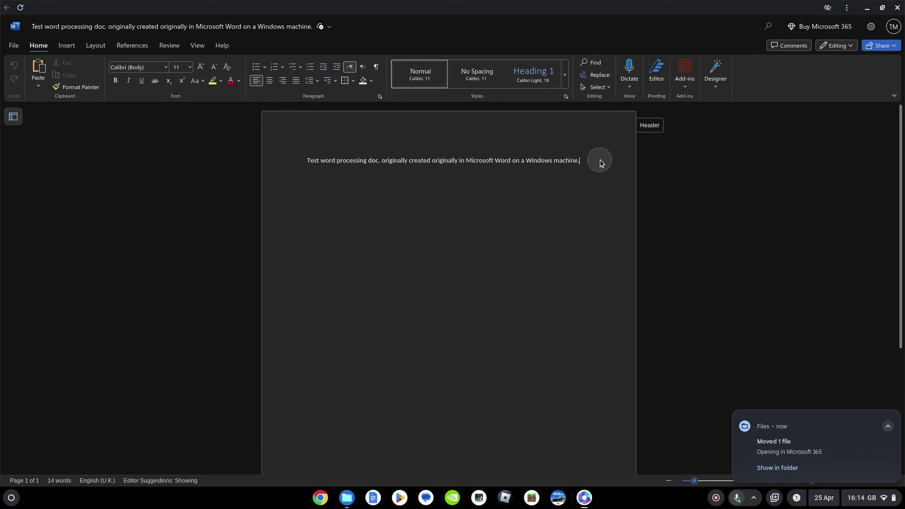
{"action": "key", "text": "Return"}
{"action": "key", "text": "Return"}
{"action": "type", "text": "Continue to"}
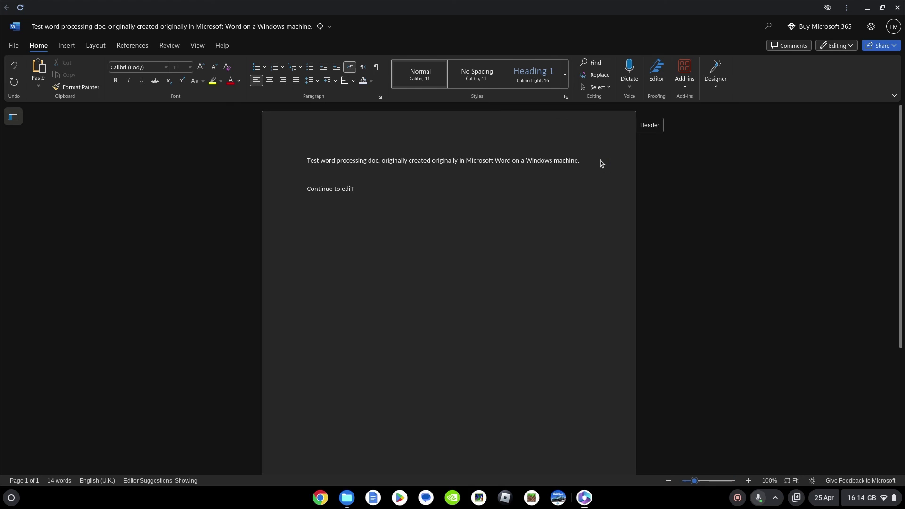
{"action": "type", "text": " ediT"}
{"action": "key", "text": "BackSpace"}
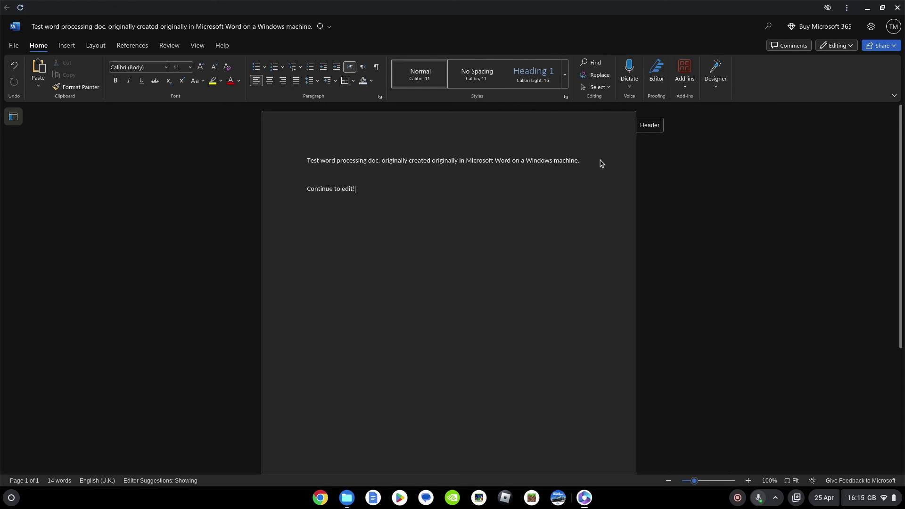